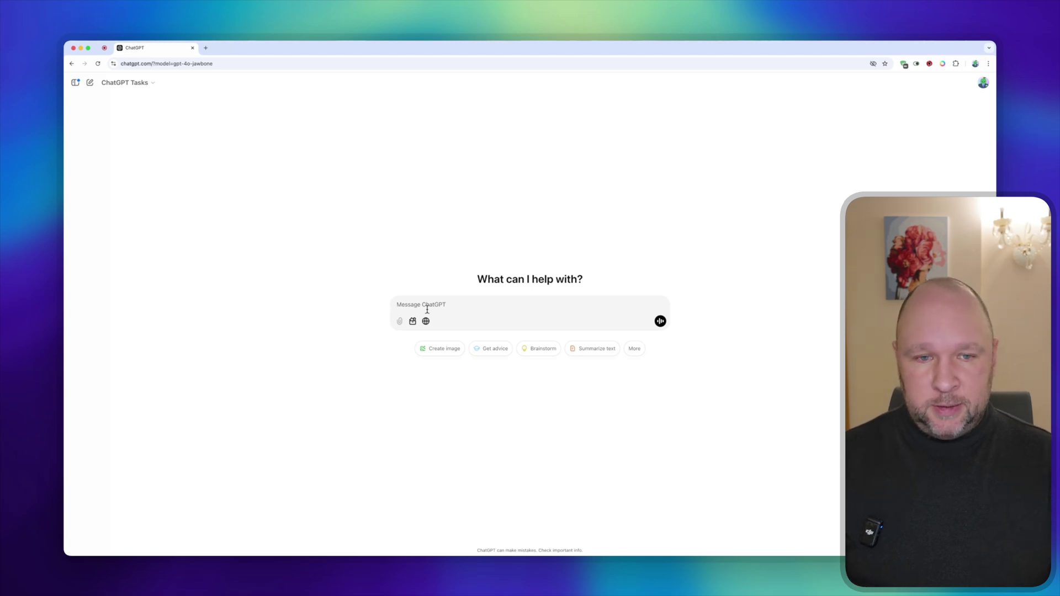
Step: Send the prompt "Siųsk man naujausias AI naujienas ryte 8:00 val." to create a scheduled AI news task
click(427, 309)
text(Siųsk man naujausias AI naujienas ryte 8:00 val.)
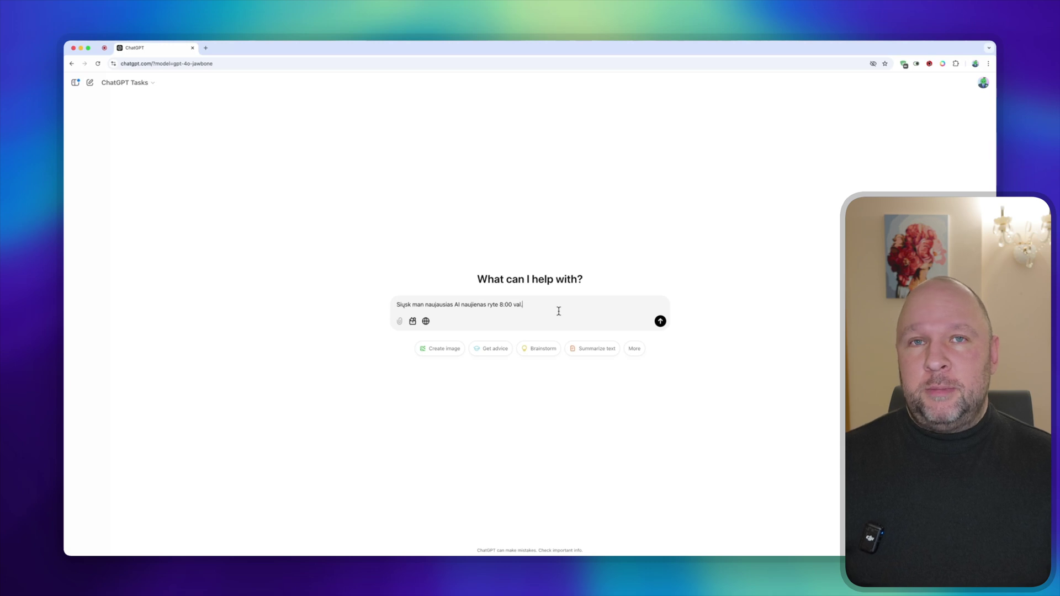
click(659, 322)
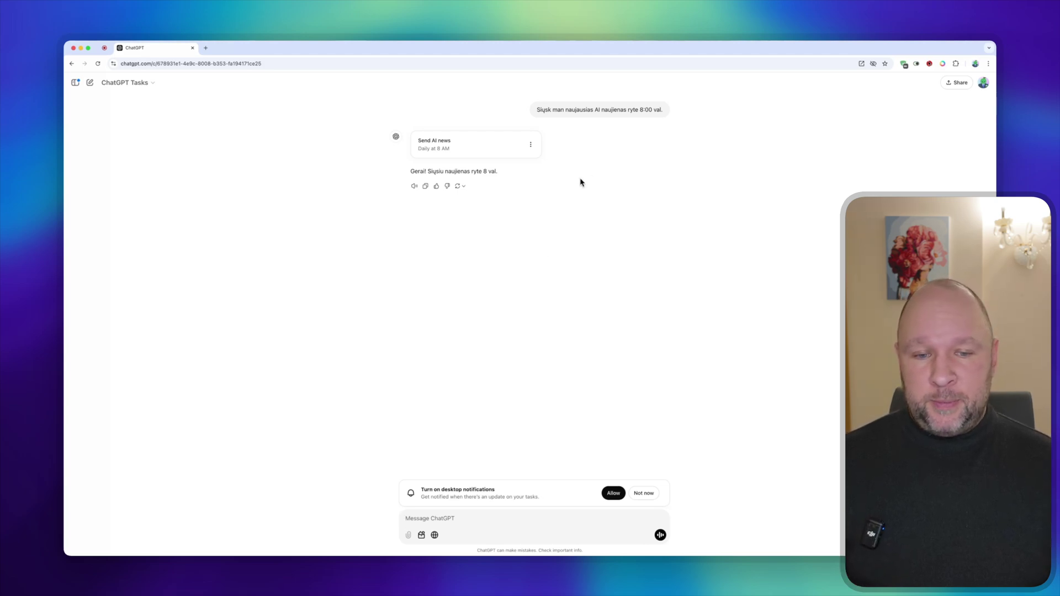
Step: Turn on desktop notifications for task updates and allow notifications for this site in the browser
drag(410, 171, 501, 172)
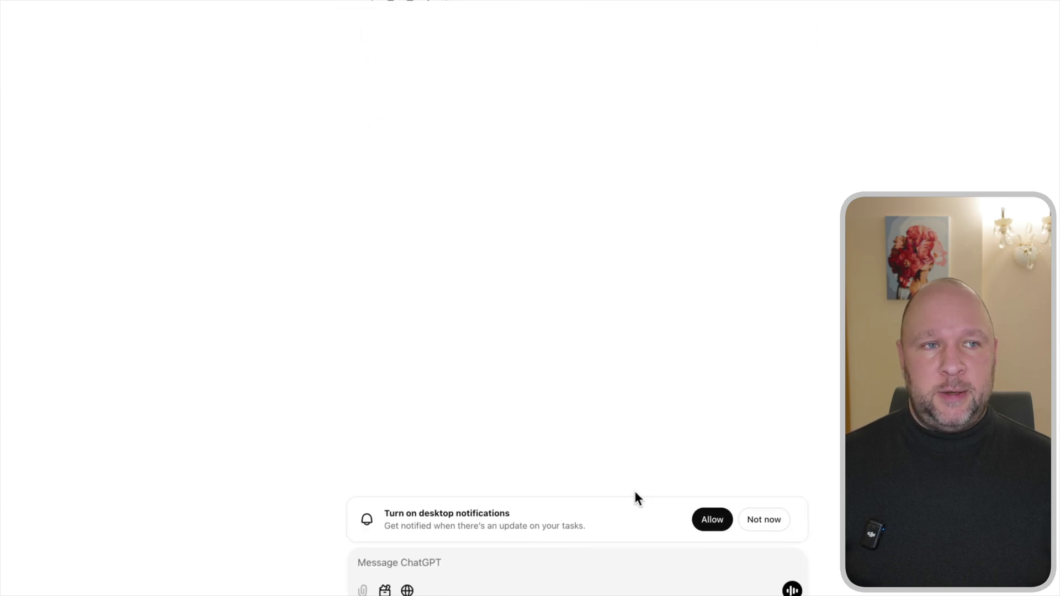
click(712, 520)
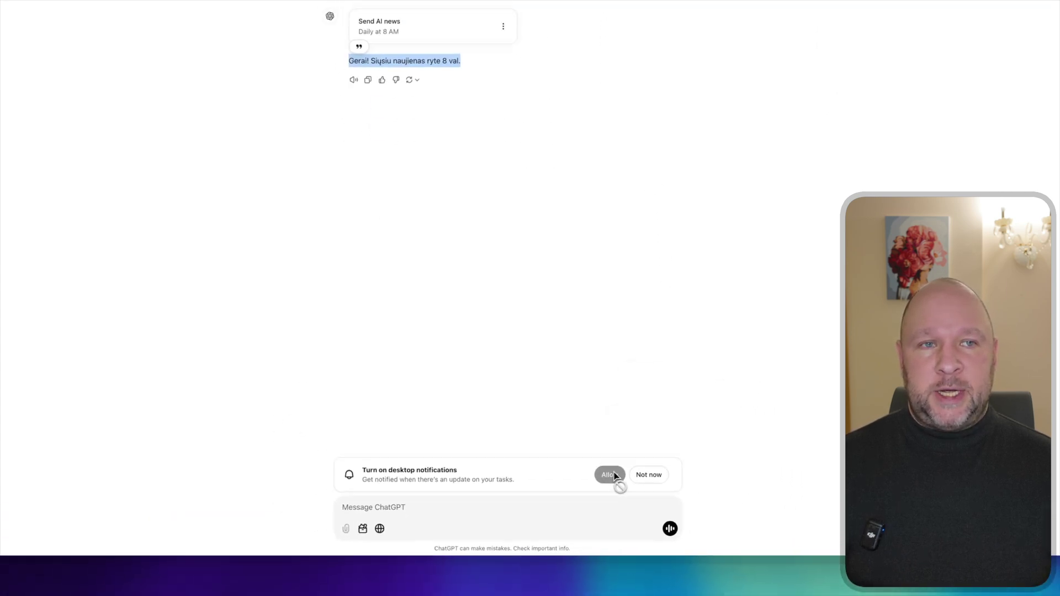
click(147, 64)
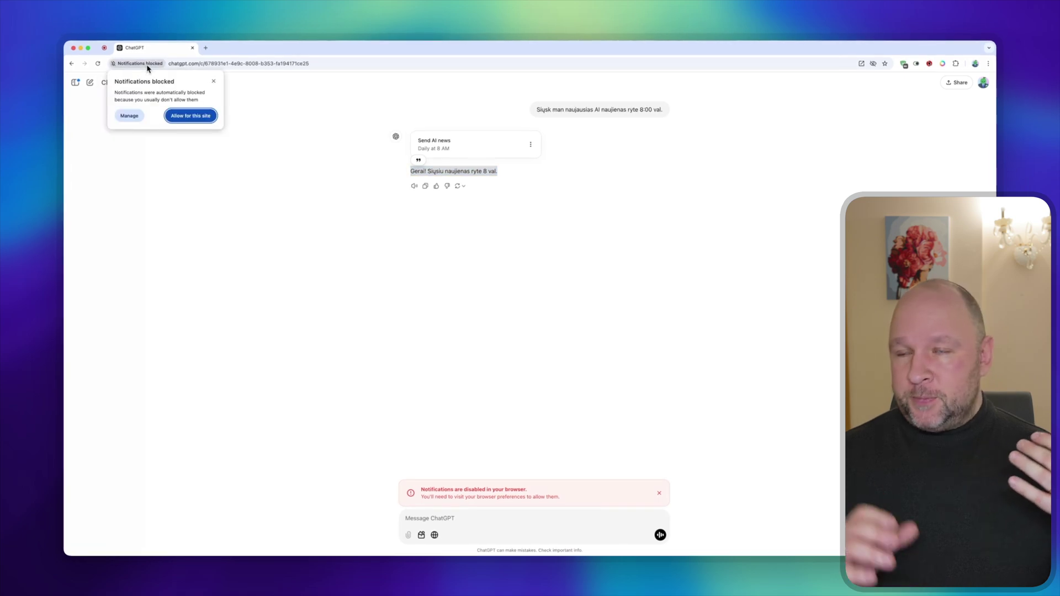
click(185, 117)
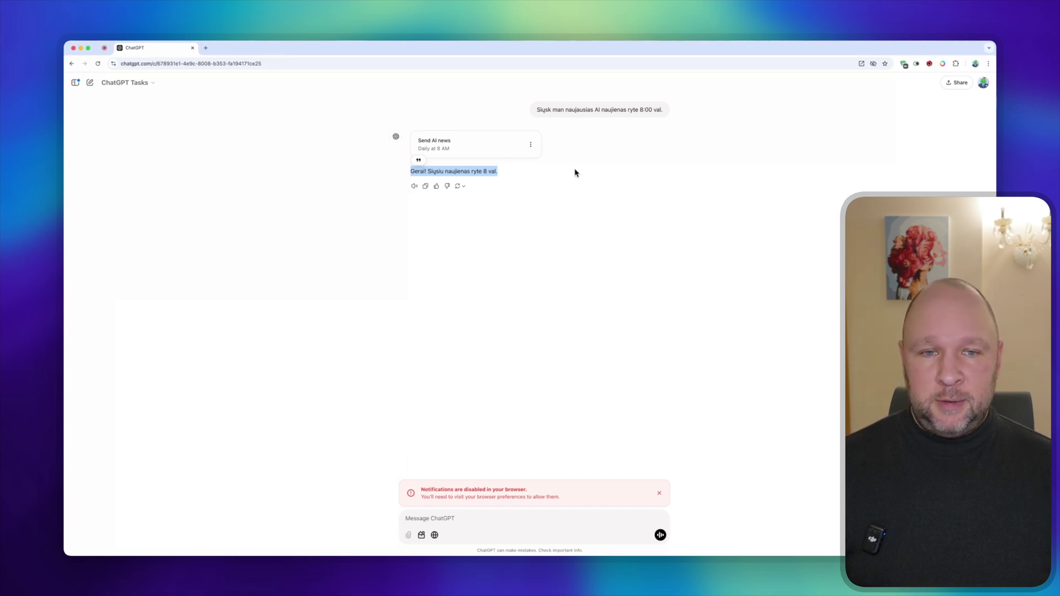
Step: Open the Send AI news task for editing and go to its instructions text
click(530, 144)
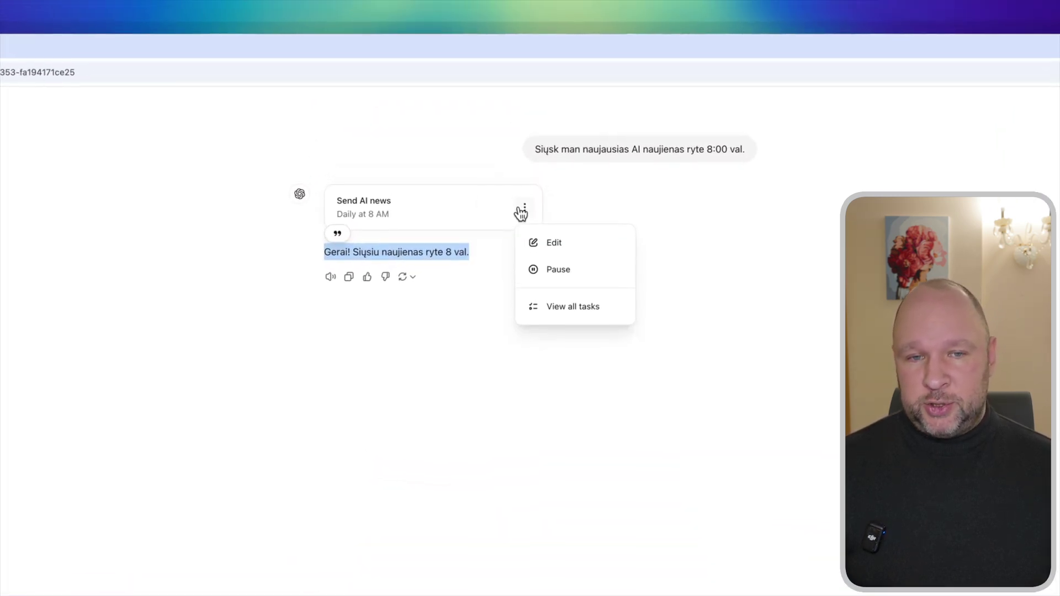
click(557, 247)
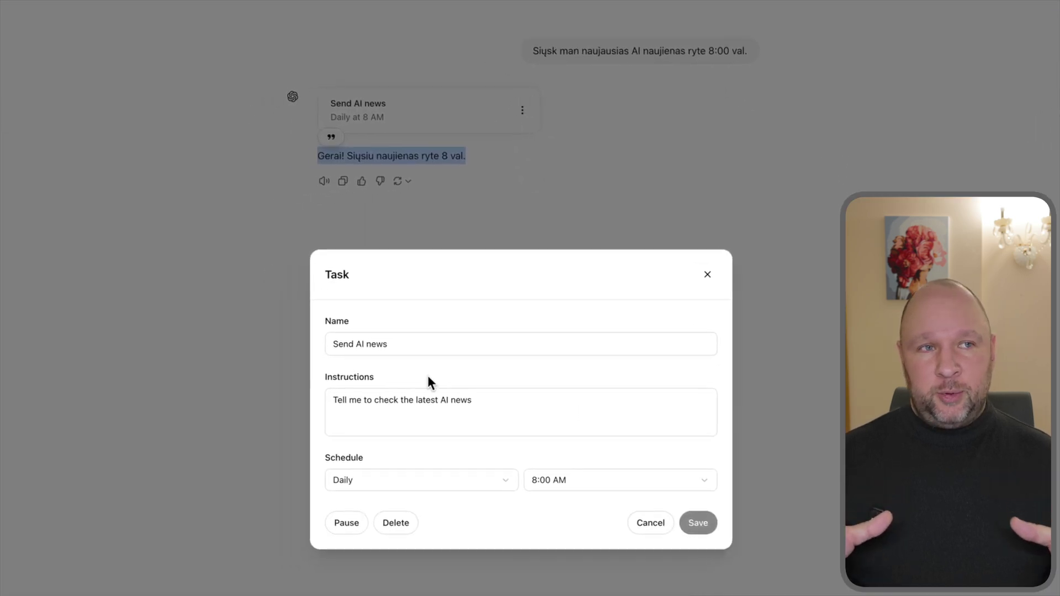
click(406, 342)
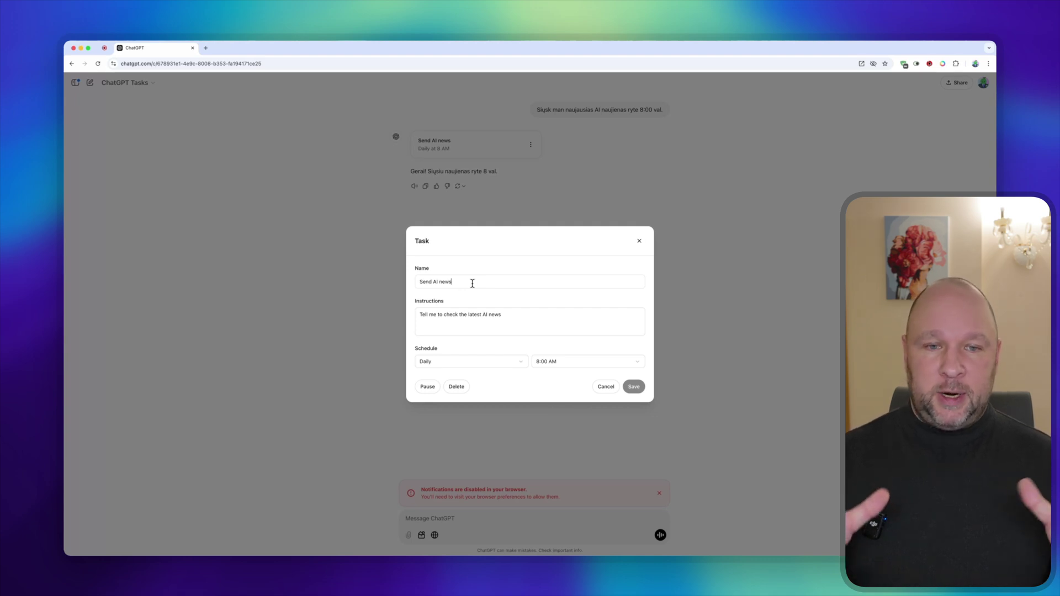
click(504, 314)
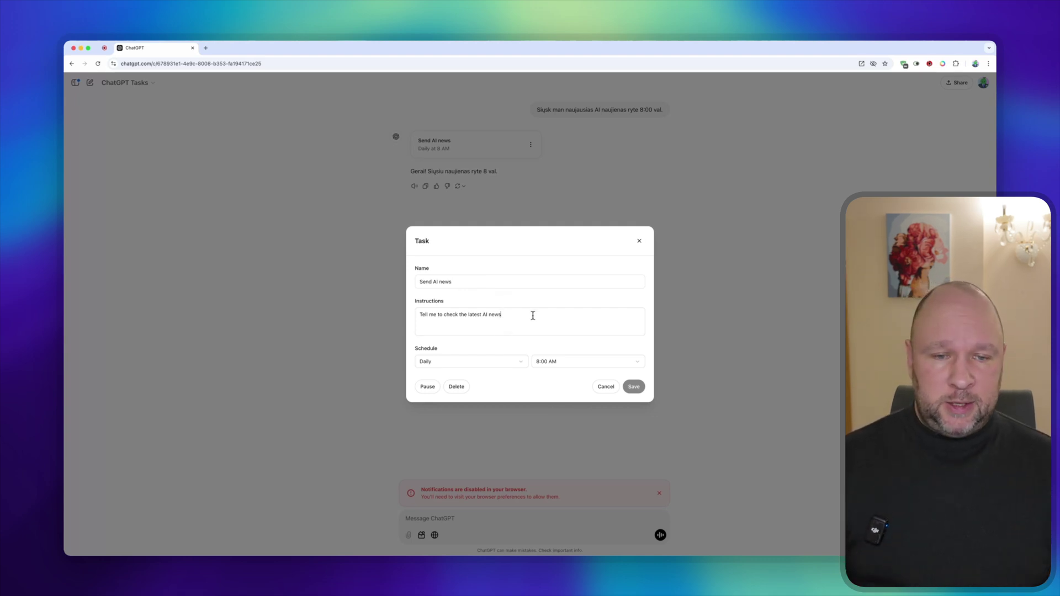
Step: Try a weekly Tuesday schedule for the Send AI news task and return the repetition to Daily
click(521, 364)
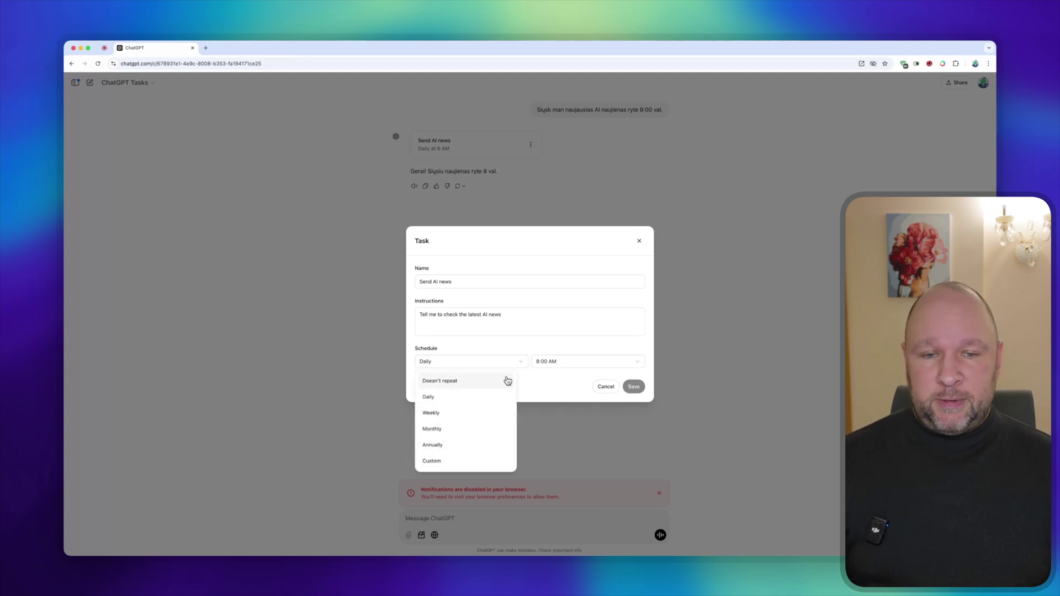
click(464, 415)
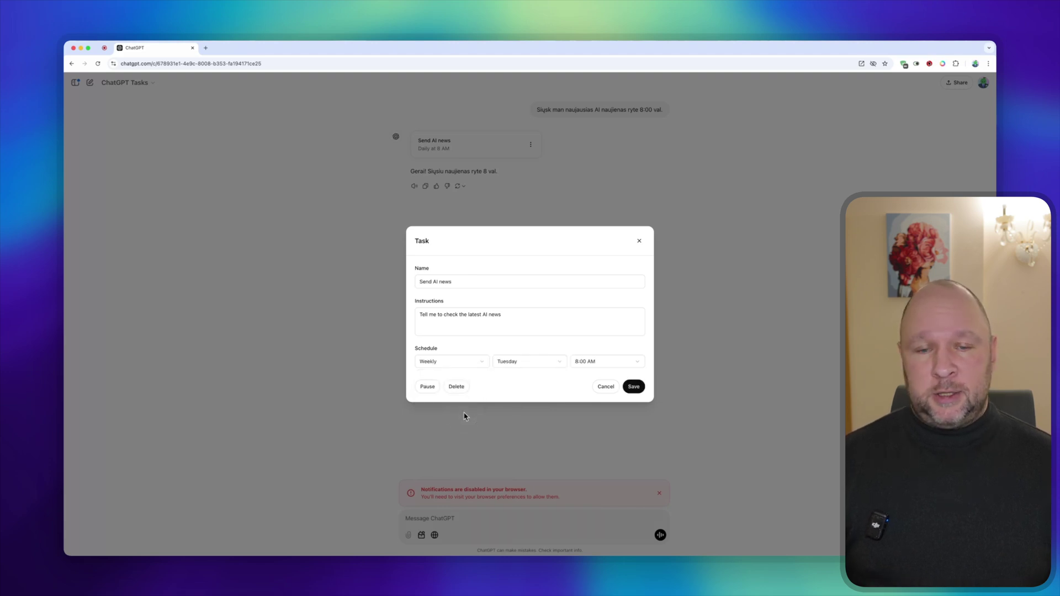
click(535, 366)
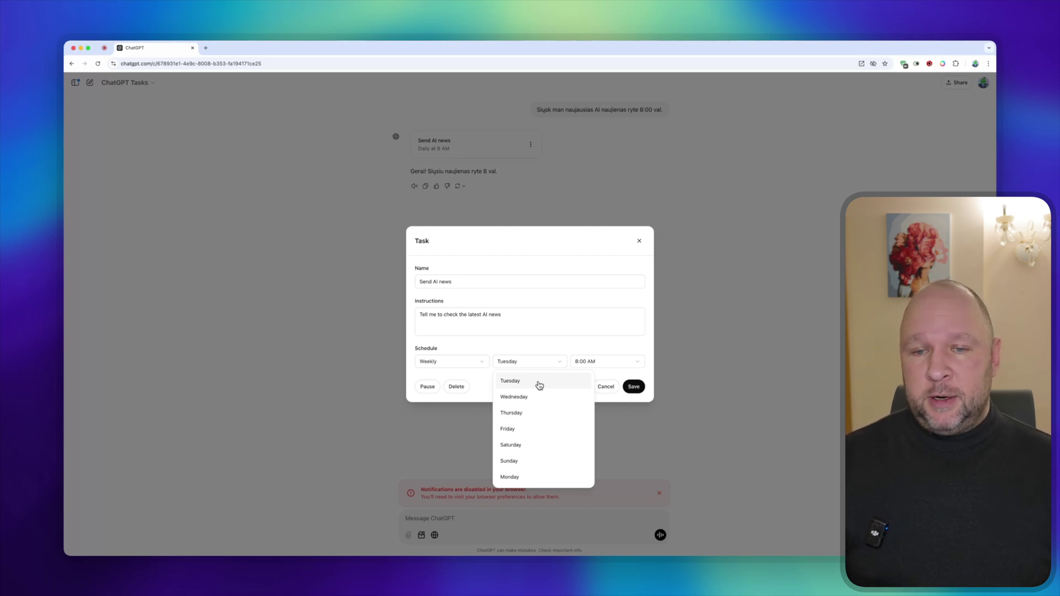
click(539, 385)
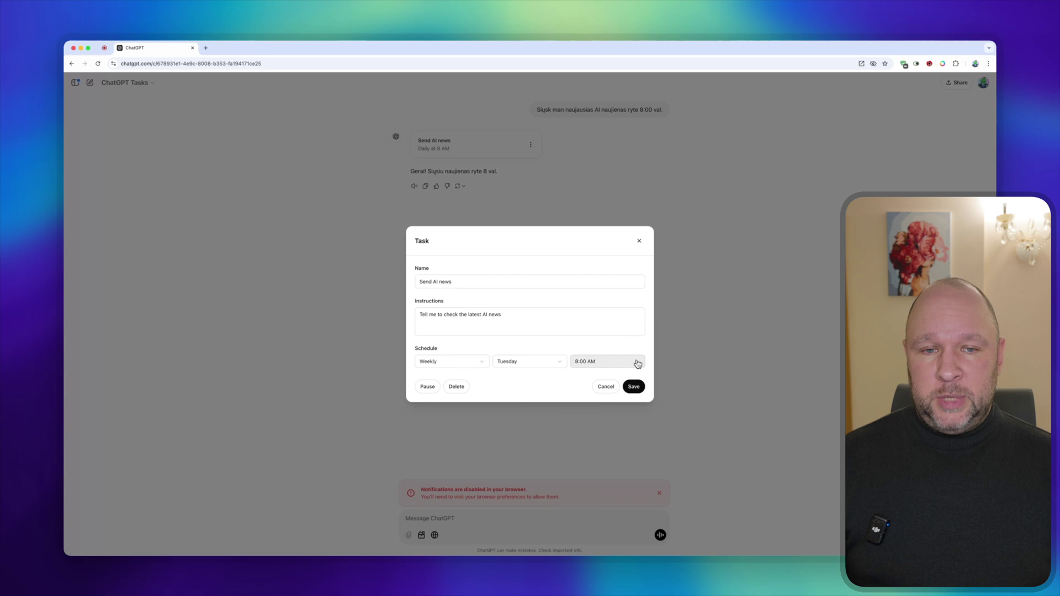
click(477, 362)
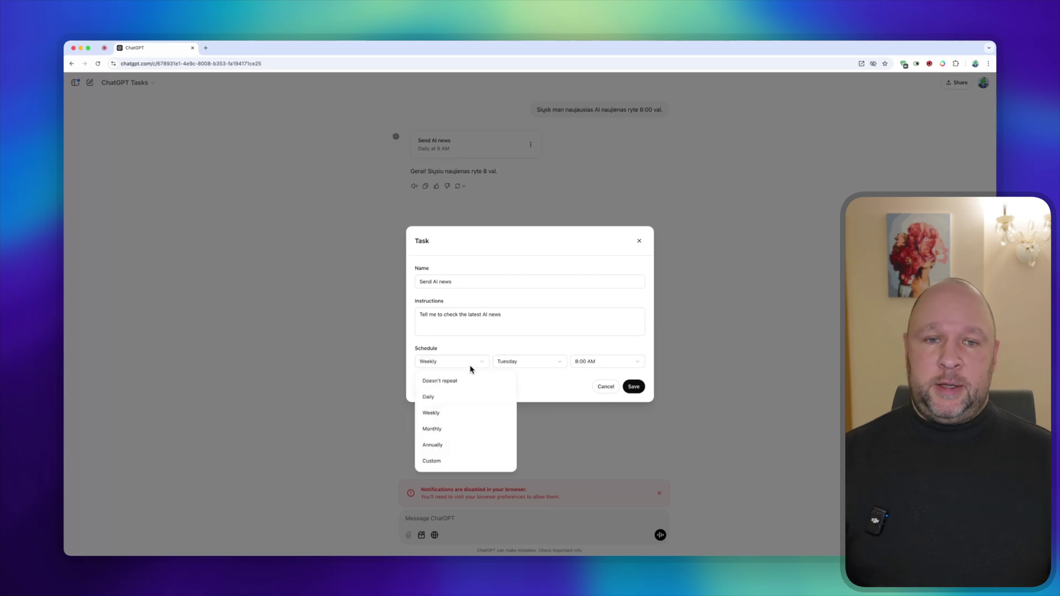
click(449, 396)
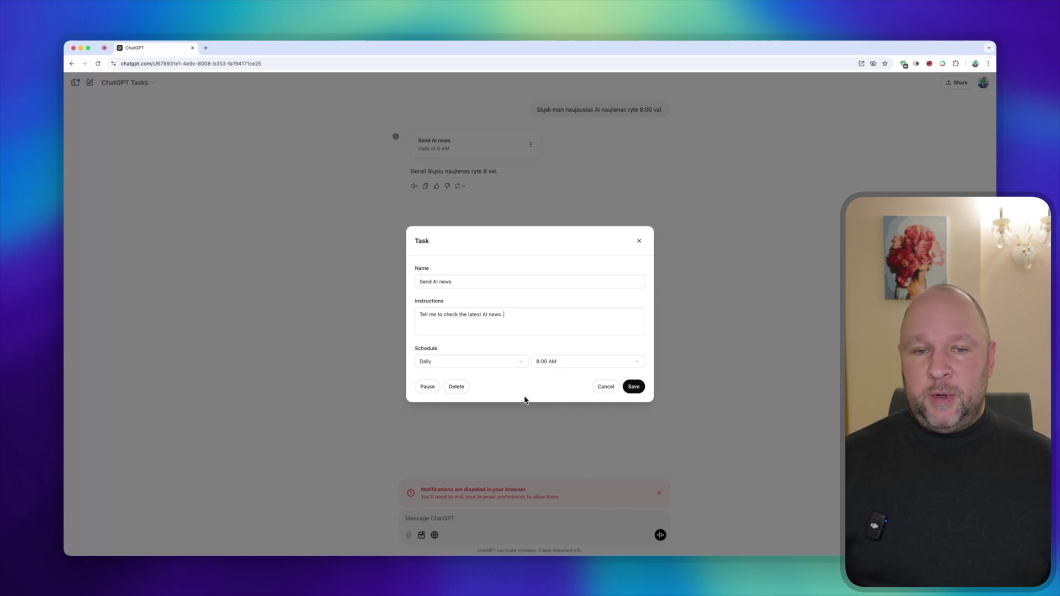
Step: Pause and resume the Send AI news task, and save its settings
click(428, 386)
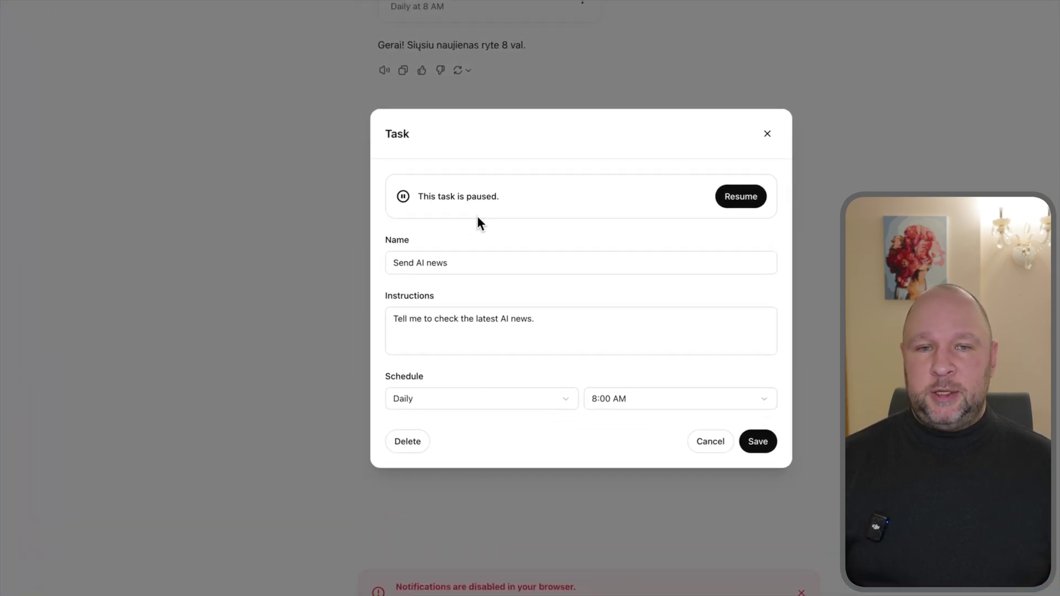
click(745, 193)
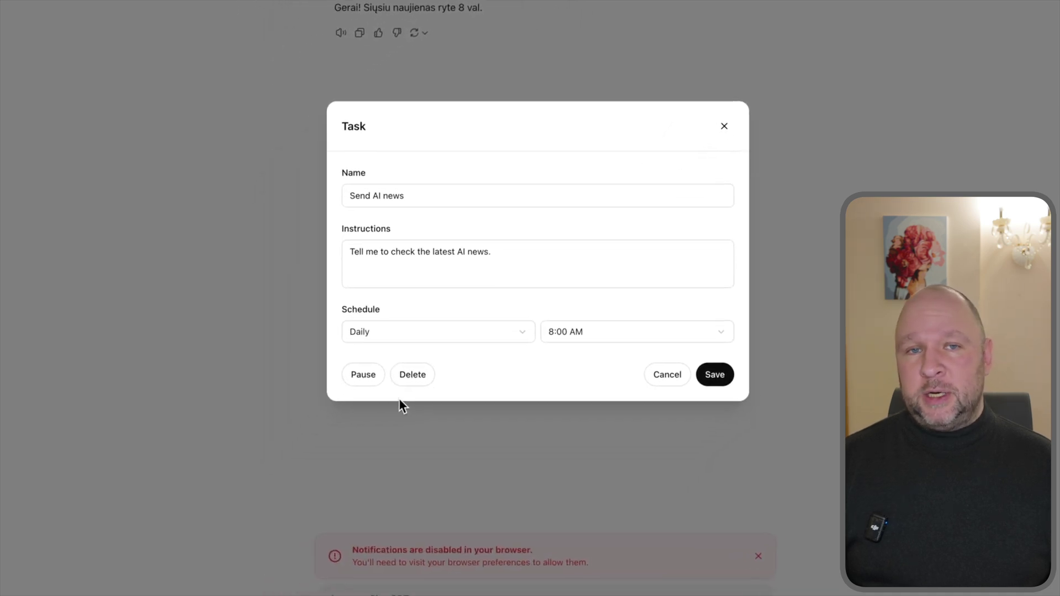
click(412, 374)
click(630, 288)
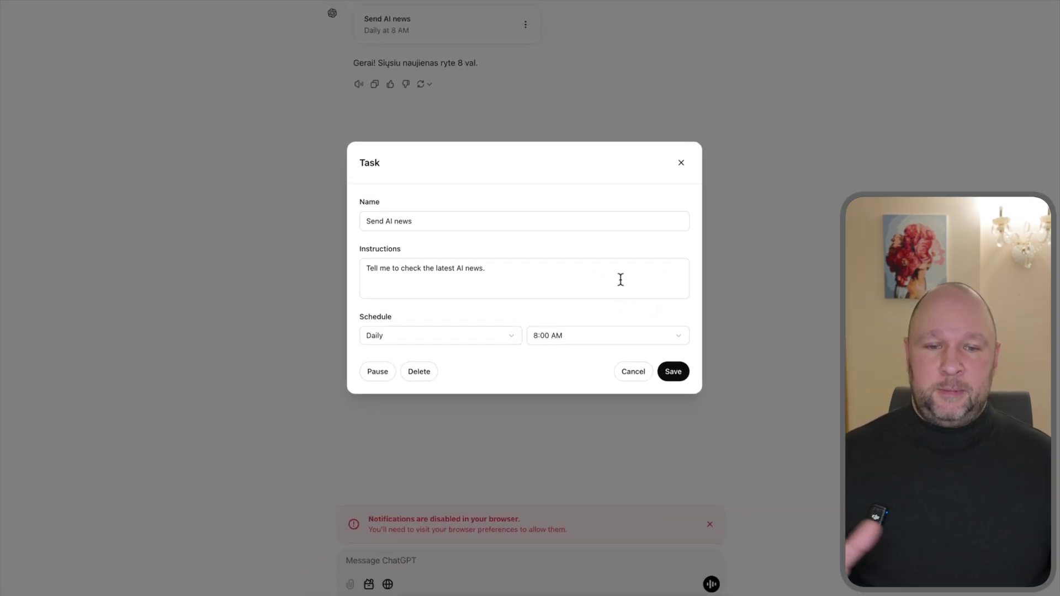
click(677, 371)
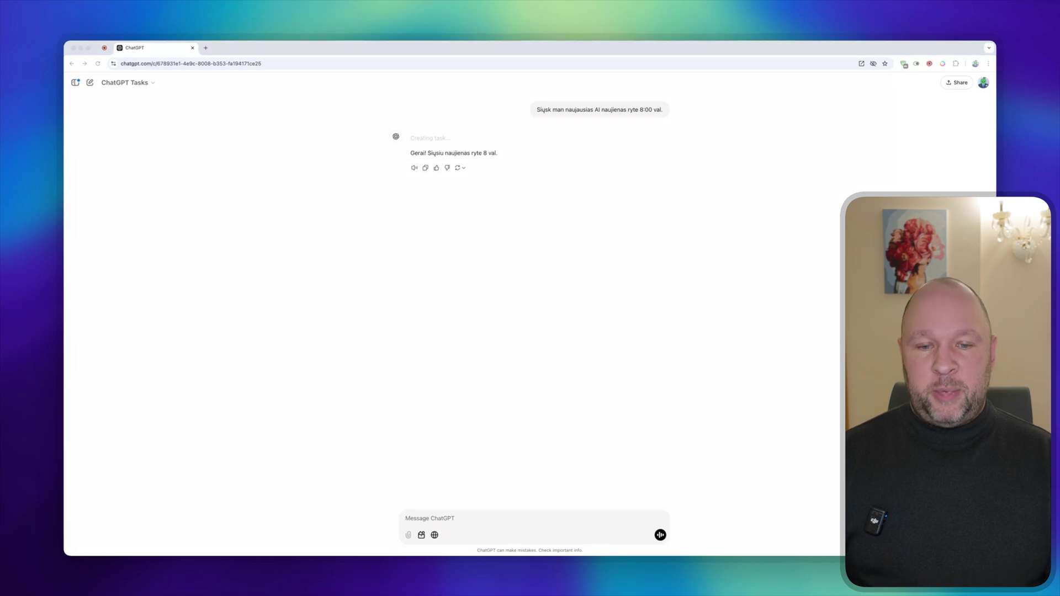
Step: Send the prompt "Siųsk man orų prognozę už 1 minutės." to schedule a weather forecast
click(435, 517)
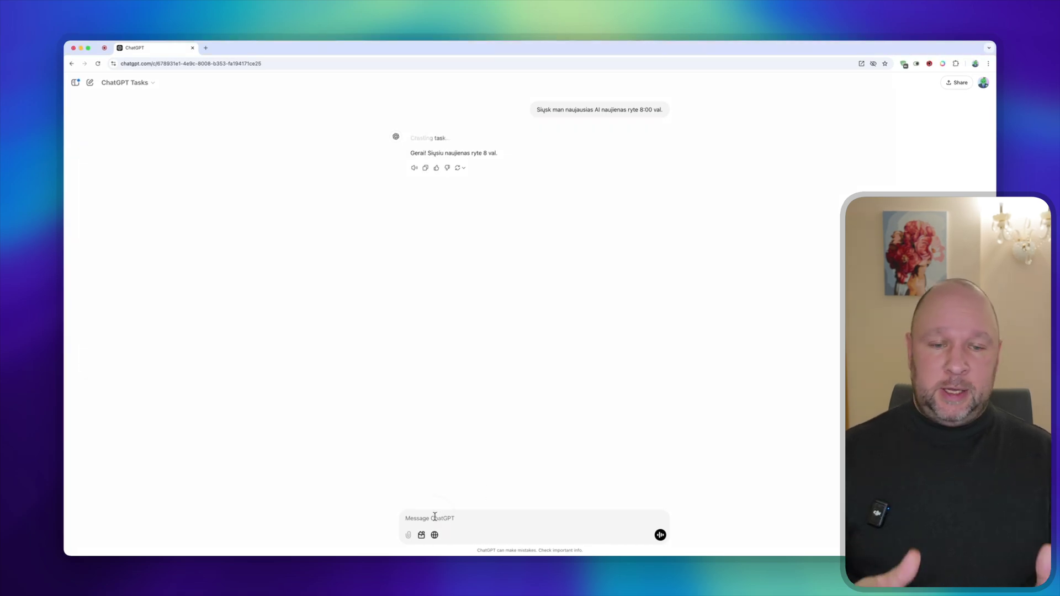
text(Siųsk man orų prognozę už 1 minutės.)
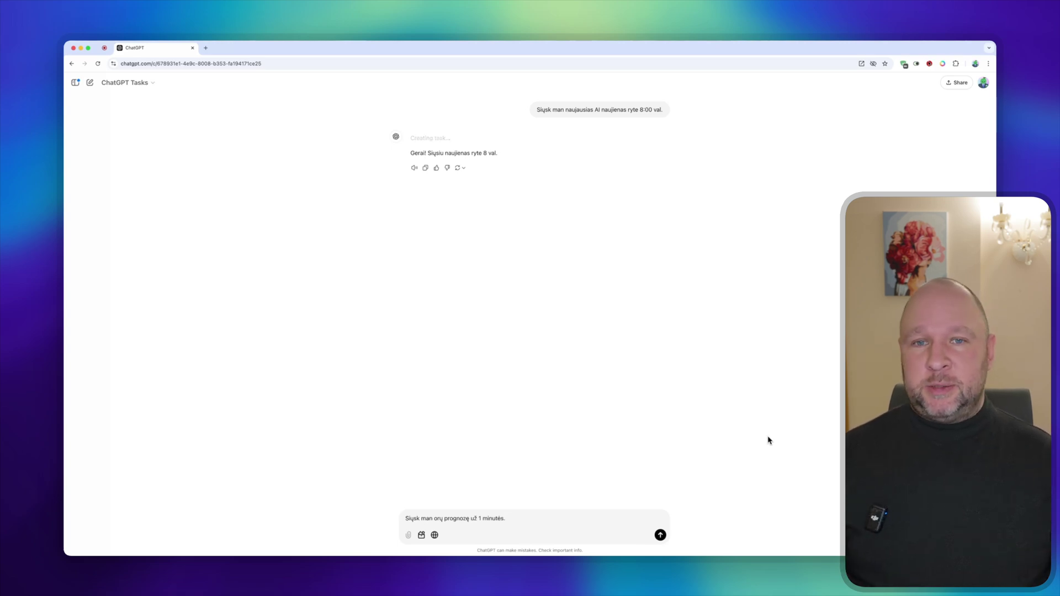
key(Return)
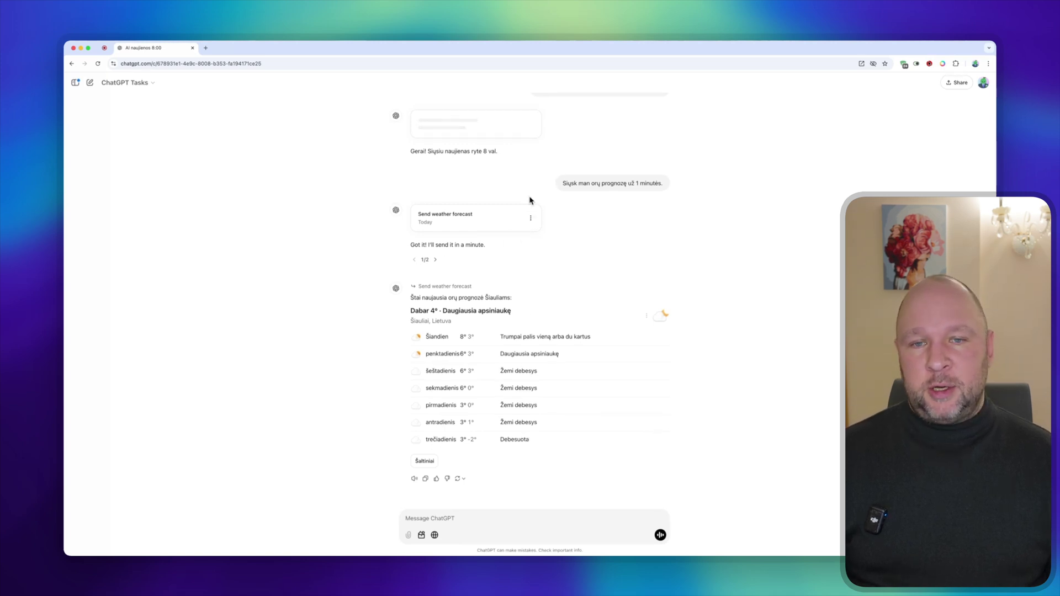
Step: Send the prompt "Kasdien 8:00 ryto ir 17:00 val. atsiųsk man svarbiausias AI naujienas."
click(529, 218)
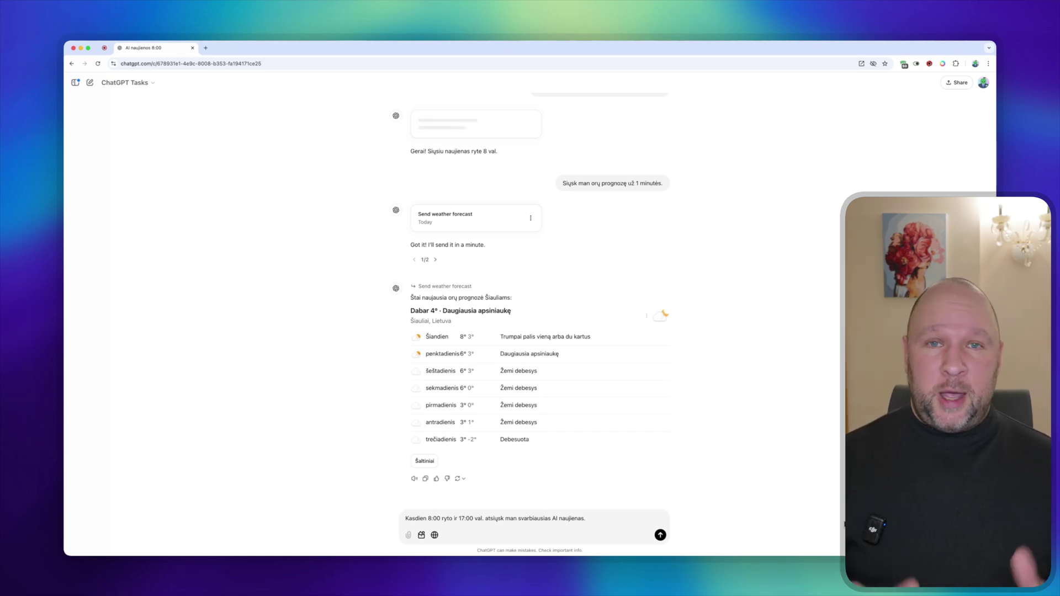
key(Return)
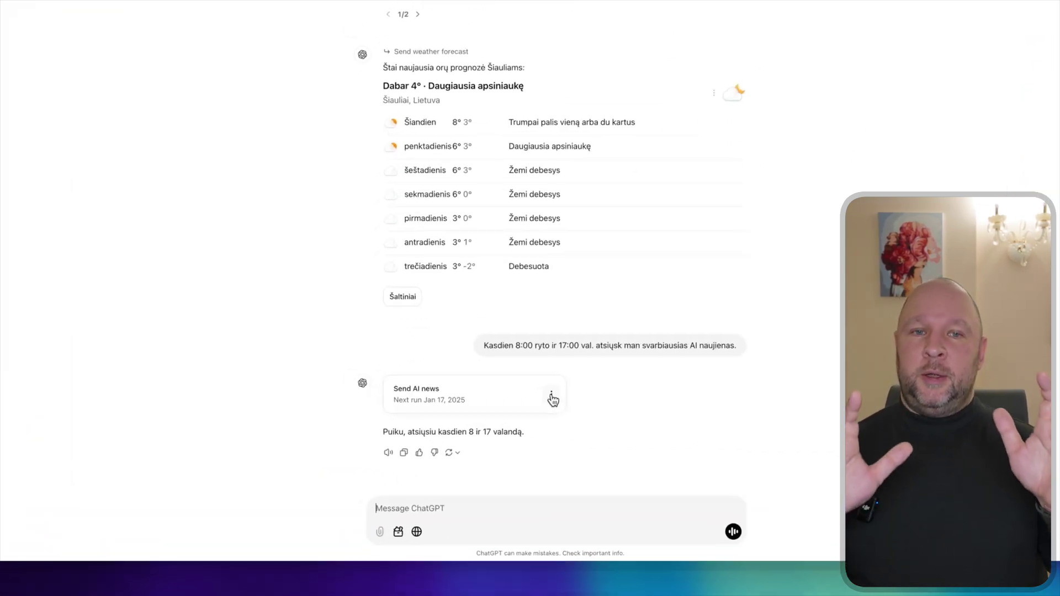
Step: Review the upcoming run dates in the custom schedule of the twice-daily AI news task, and delete that task
click(551, 397)
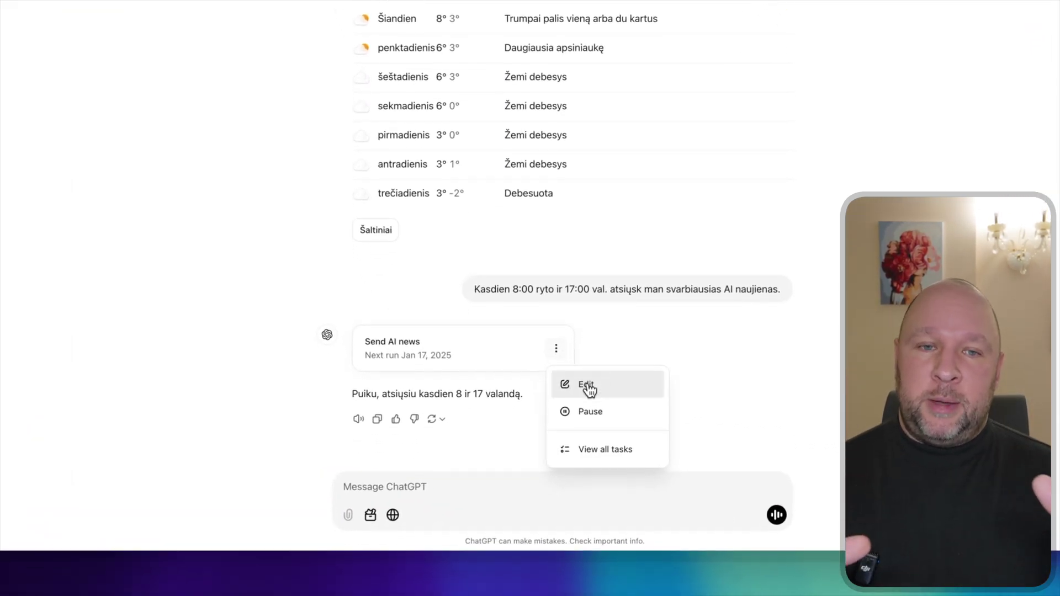
click(586, 389)
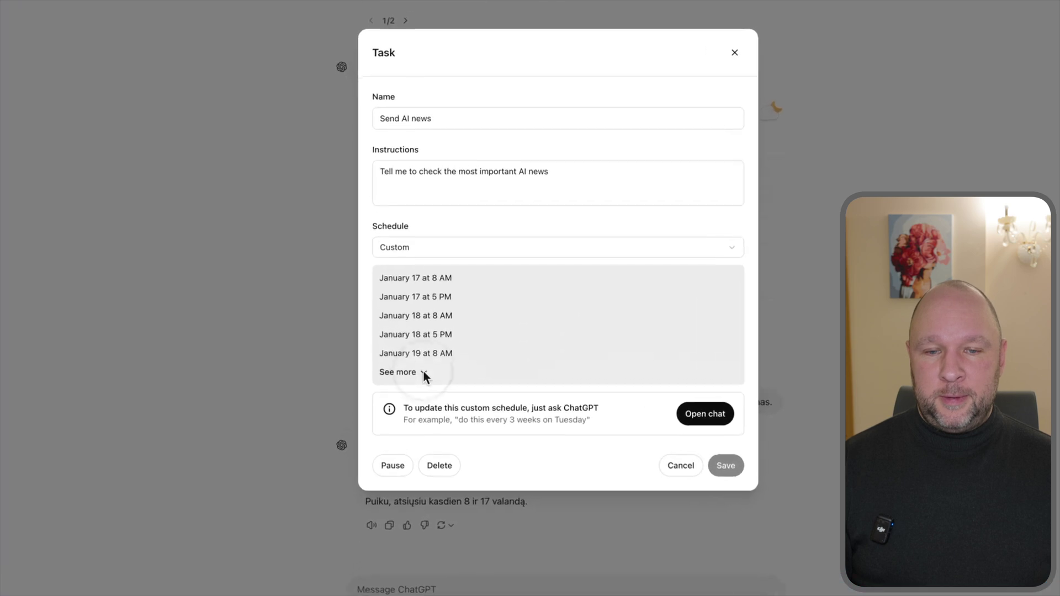
click(442, 384)
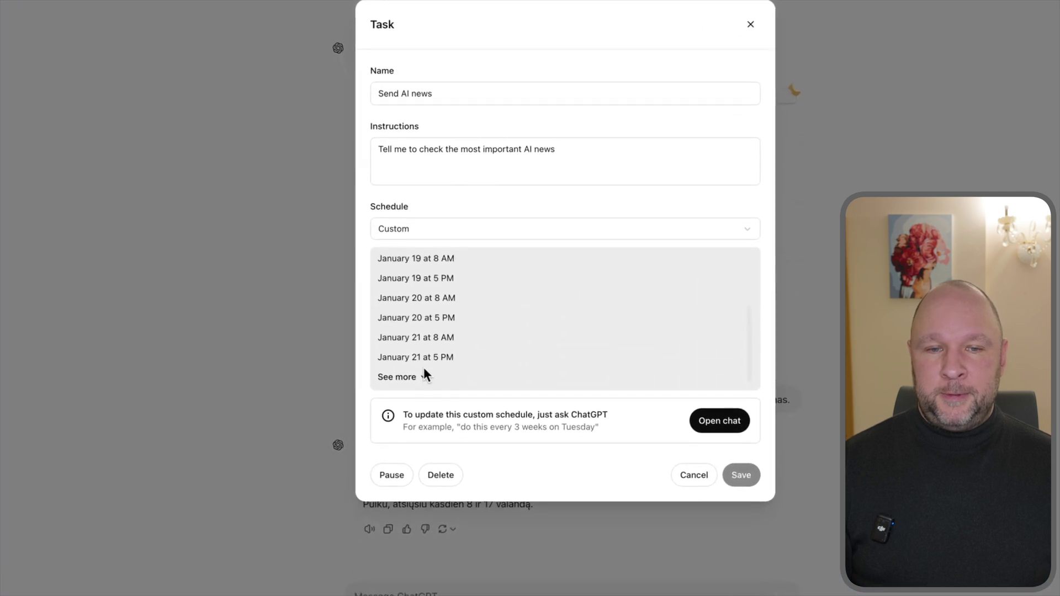
scroll(426, 376, down, 2)
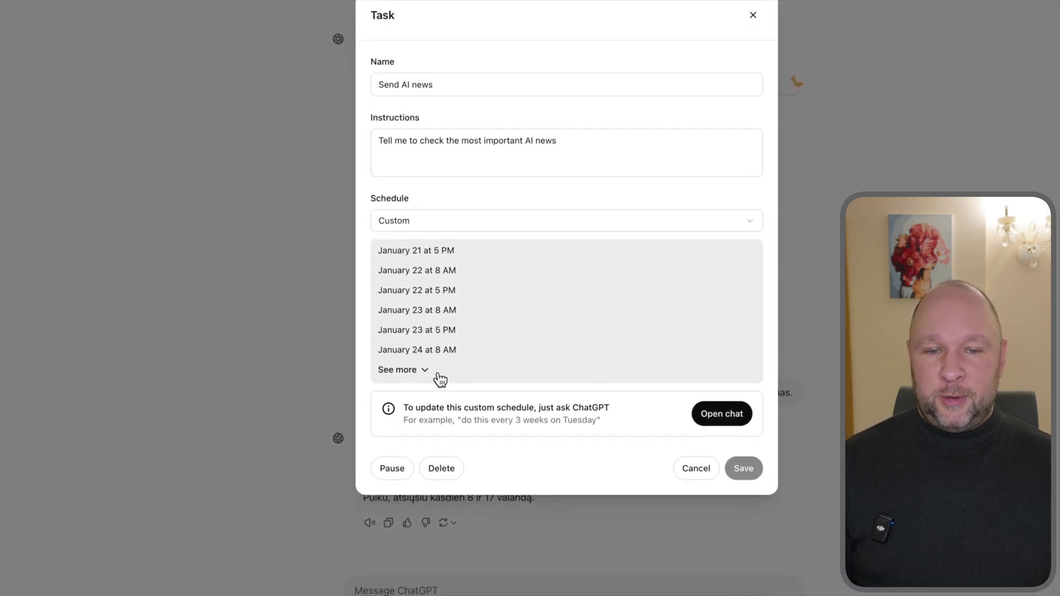
scroll(426, 371, down, 5)
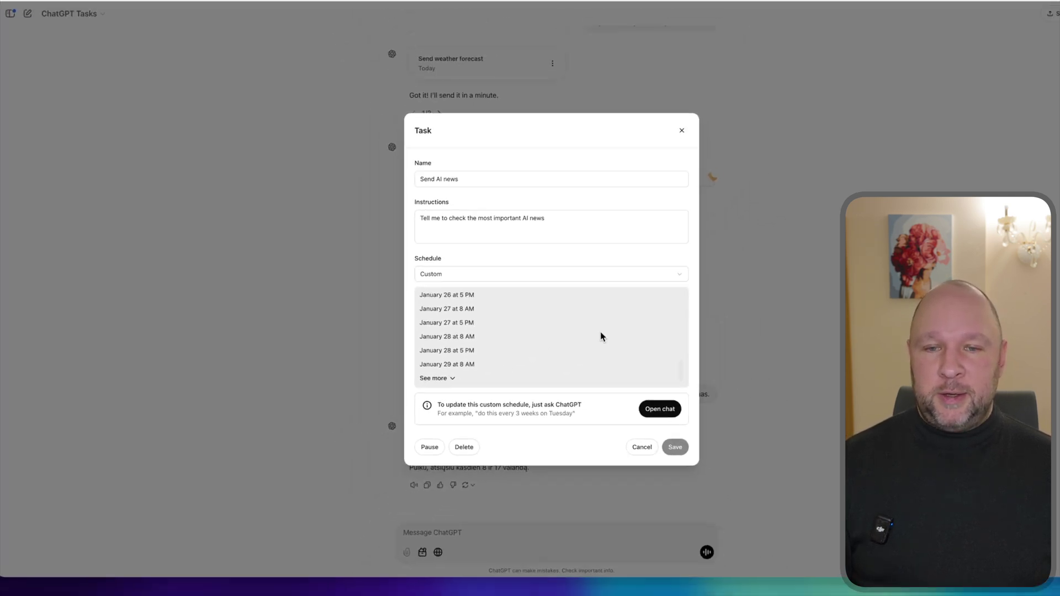
click(464, 447)
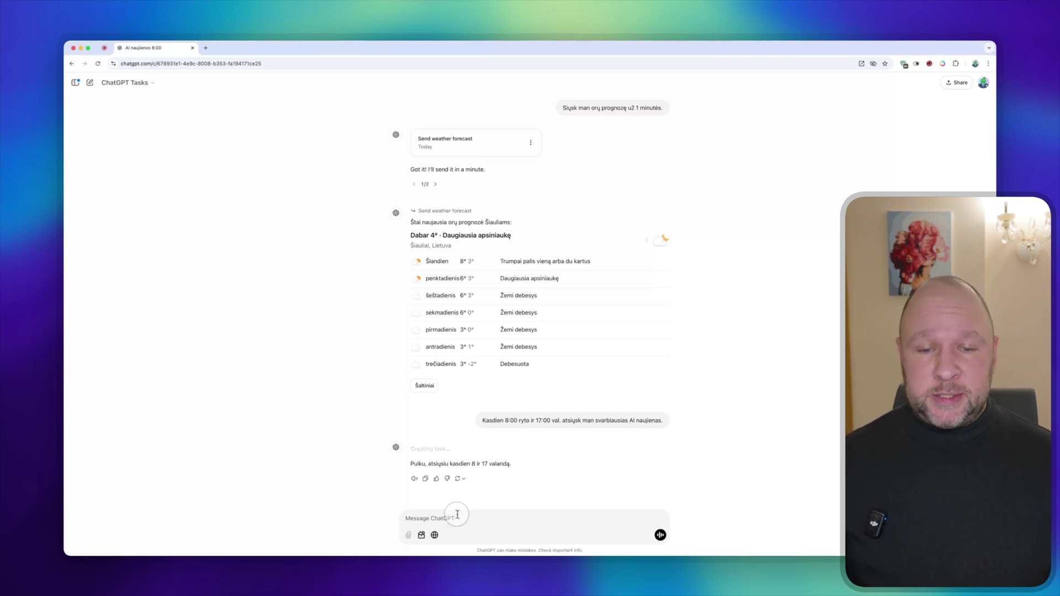
Step: Send the prompt "Primink man išgerti vandens kas 2 valandas nuo 9:00 iki 17:00 val." and open the created task for editing
text(Primink man išgerti vandens kas 2 valandas nuo 9:00 iki 17:00 val.)
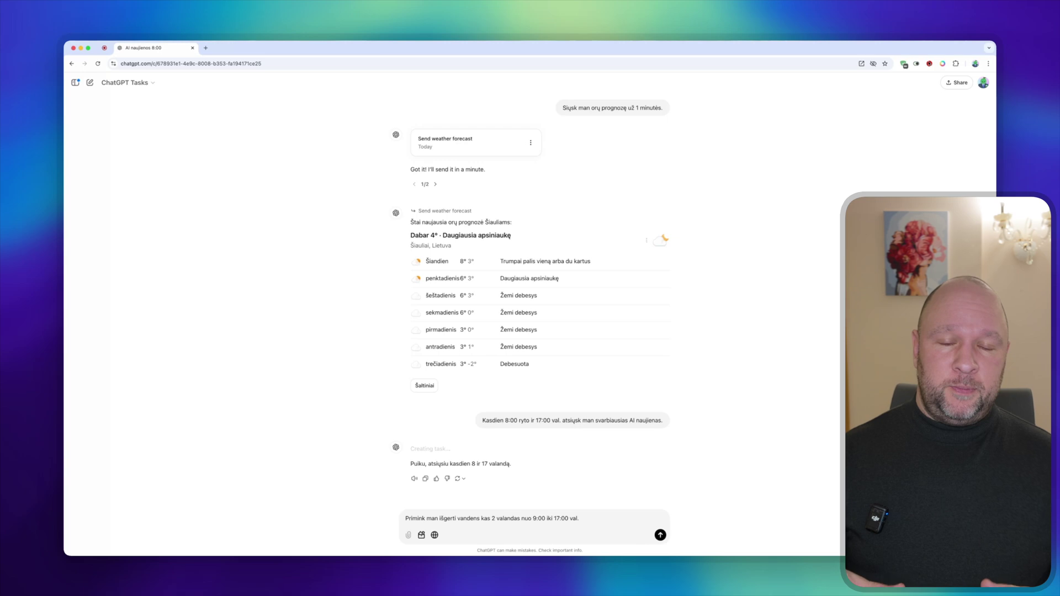
click(661, 535)
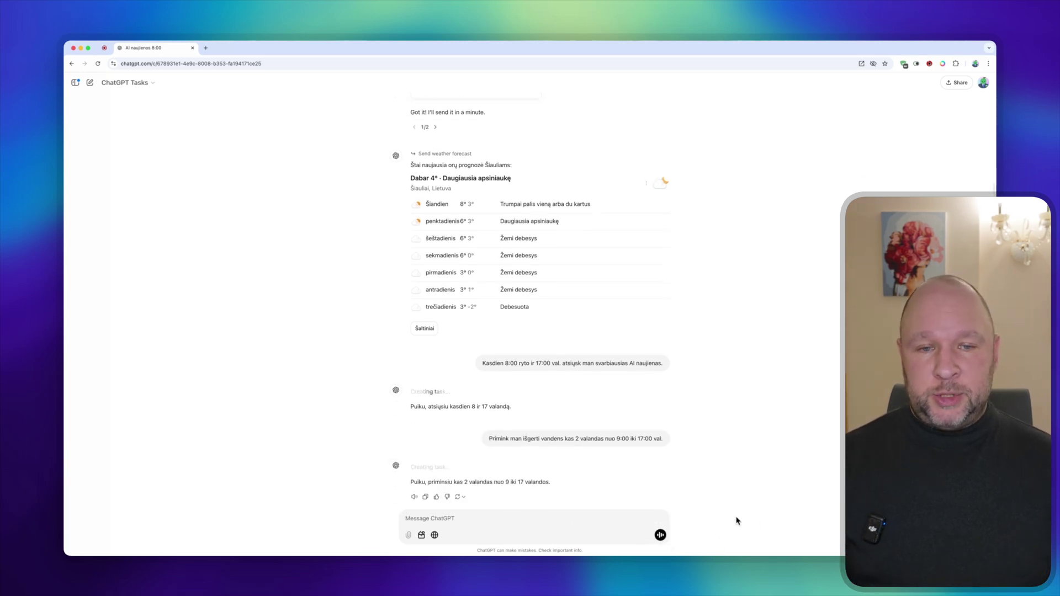
click(533, 437)
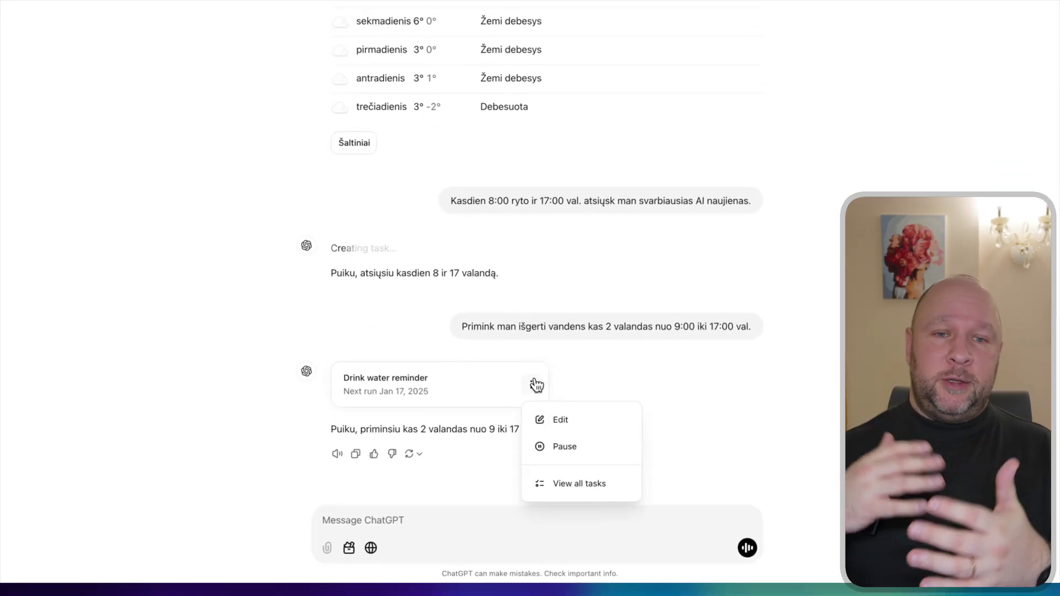
click(559, 420)
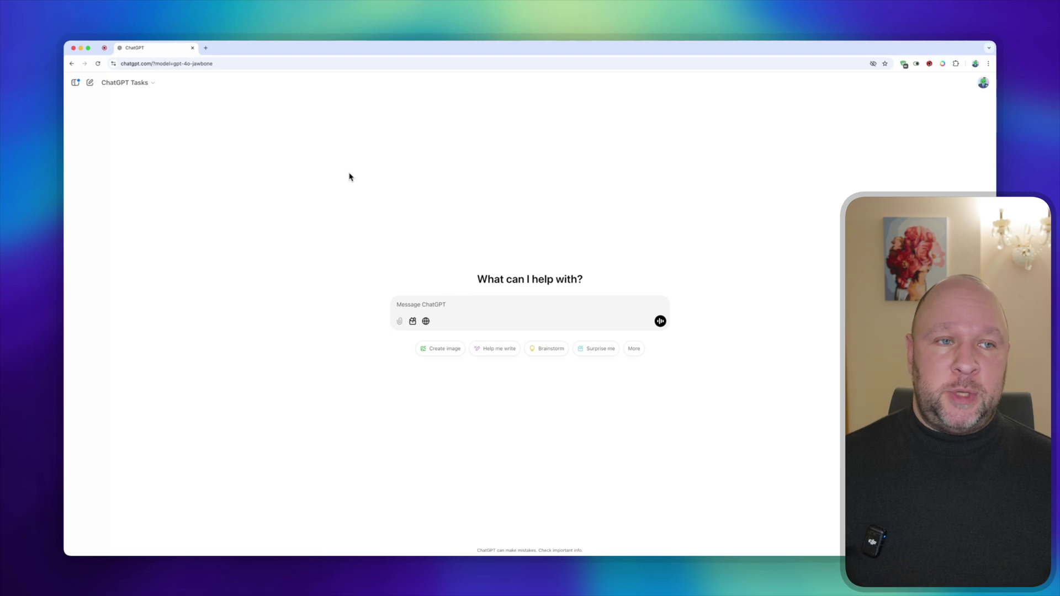
Step: Send "Kas 3 mėnesius patikrink geriausią krosnies filtrų kainą ir, jei rasi gerą pasiūlymą, užsakyk man į namus." in ChatGPT Tasks and open the created task's settings
click(138, 84)
click(147, 116)
click(148, 85)
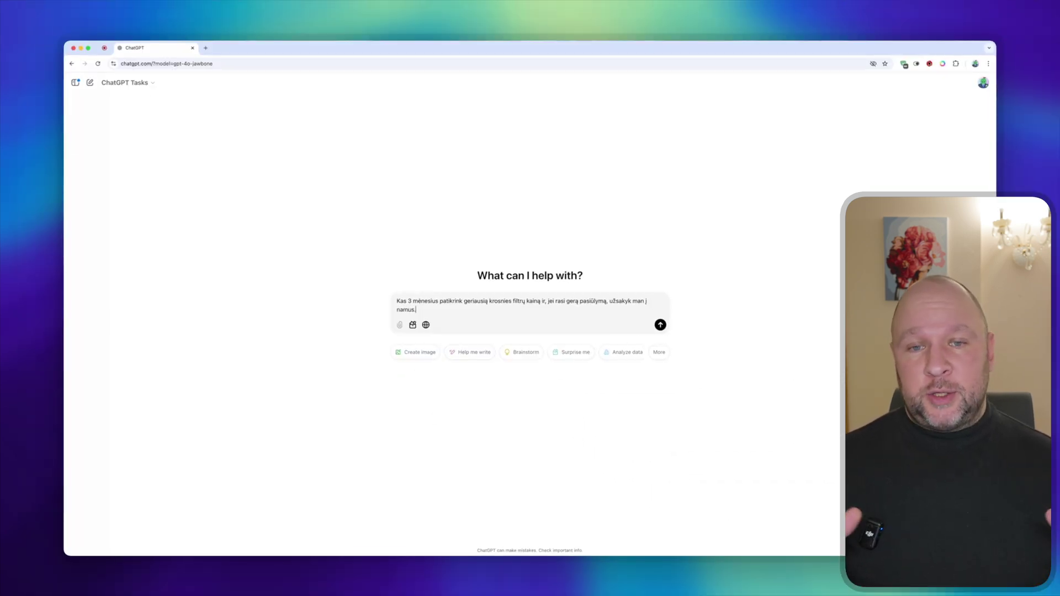
click(660, 324)
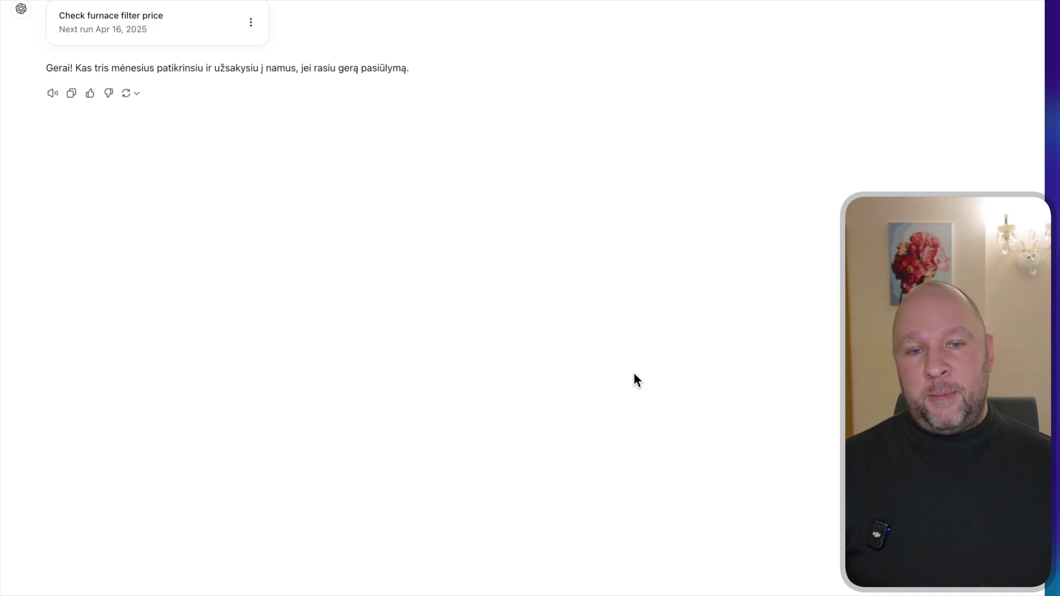
click(181, 23)
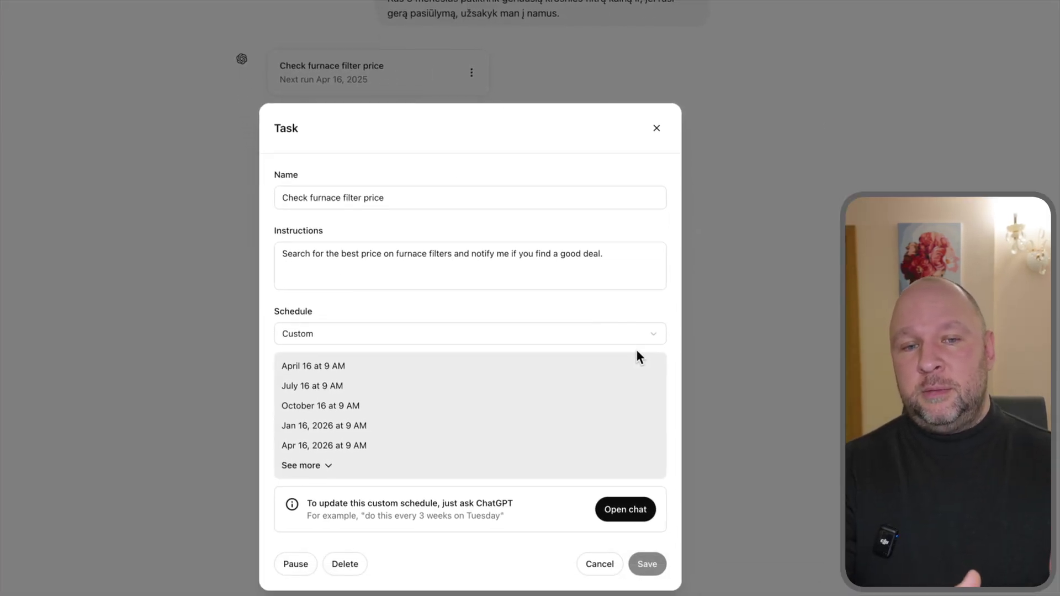